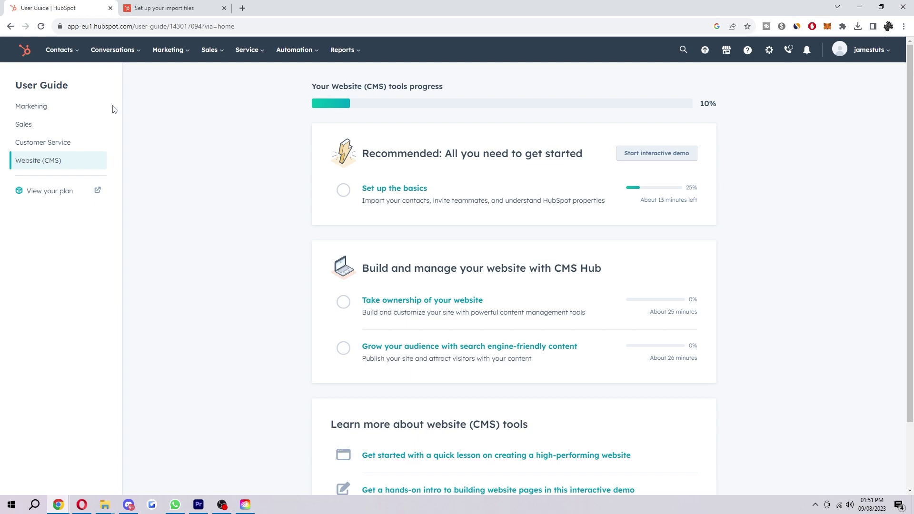
# Go to the Contacts Lists page in HubSpot.
pyautogui.click(77, 55)
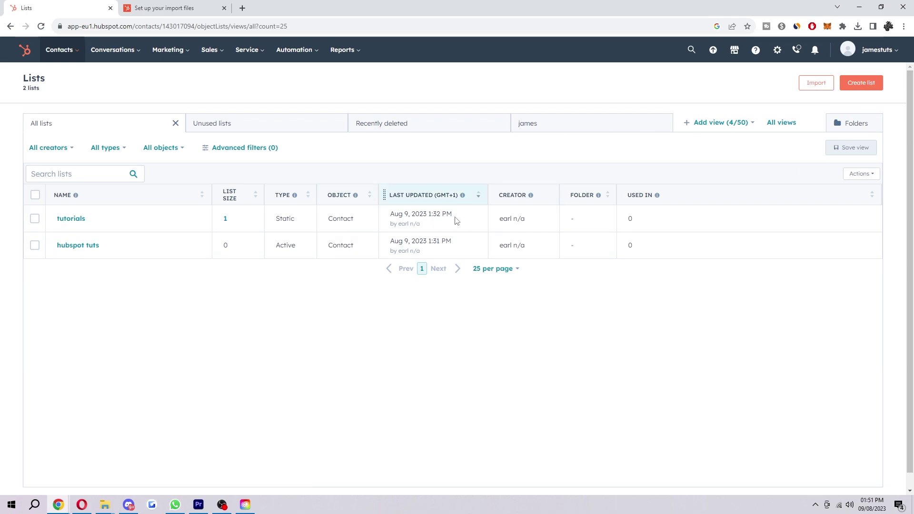
# Start an import from a computer file using one file and one object, Contacts.
pyautogui.click(825, 85)
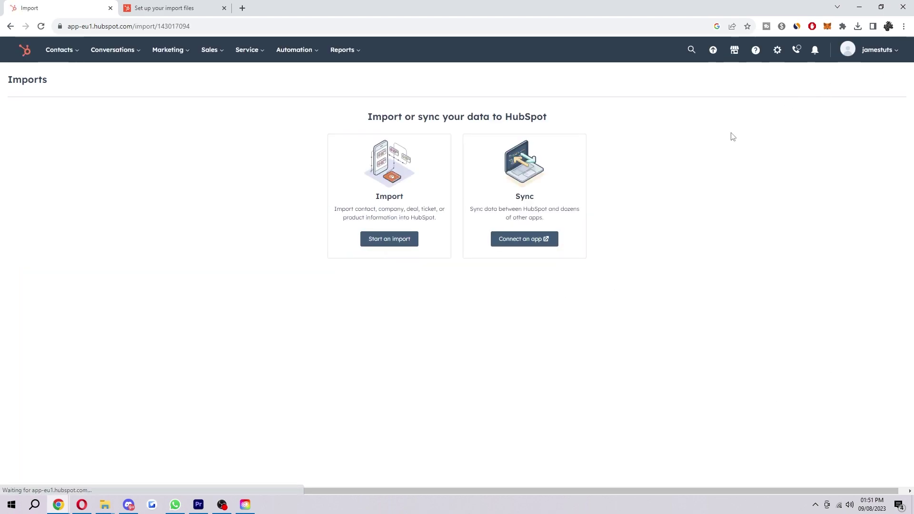
pyautogui.click(407, 244)
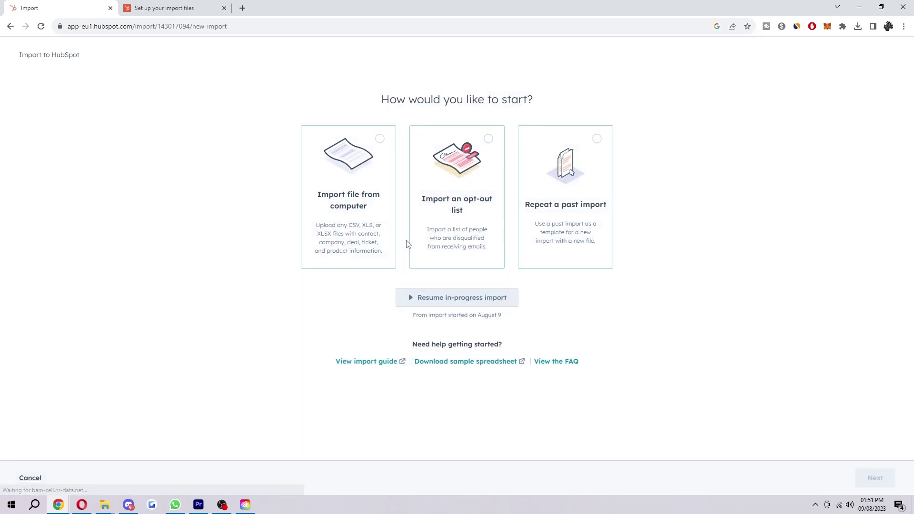
pyautogui.click(363, 192)
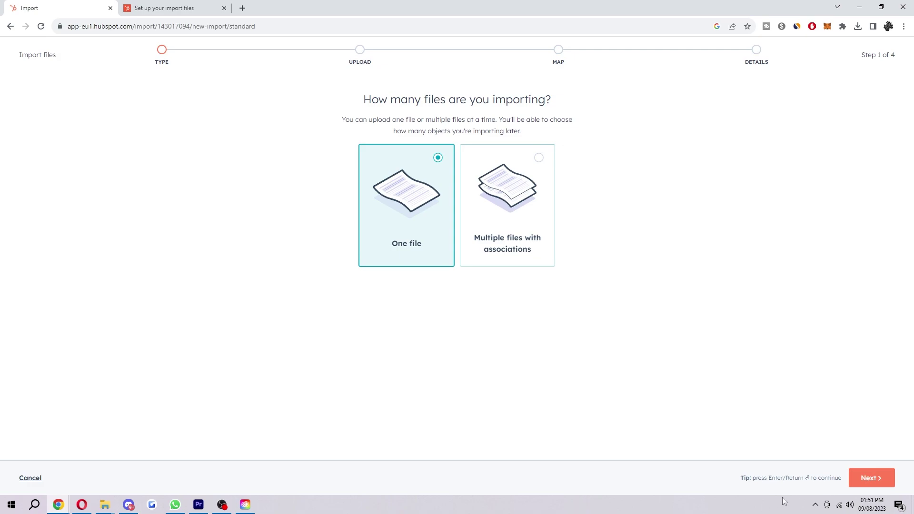
pyautogui.click(853, 483)
pyautogui.click(394, 257)
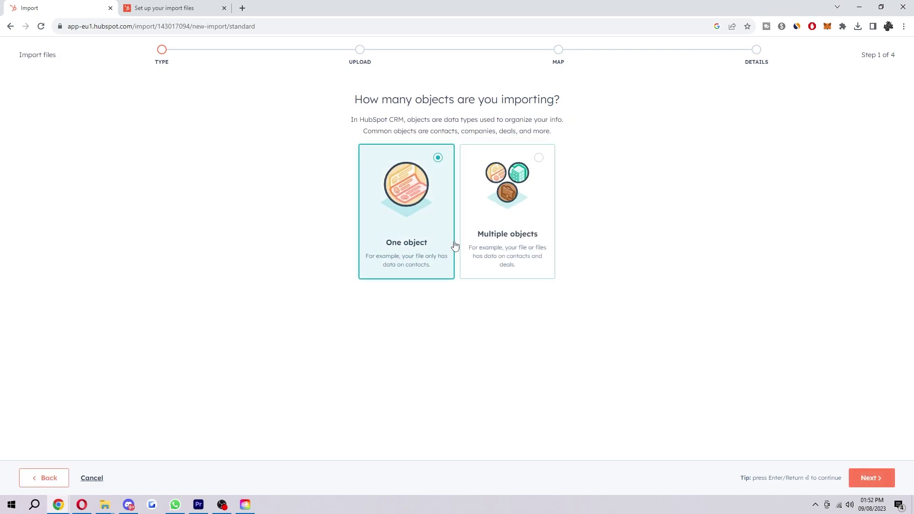
pyautogui.click(867, 476)
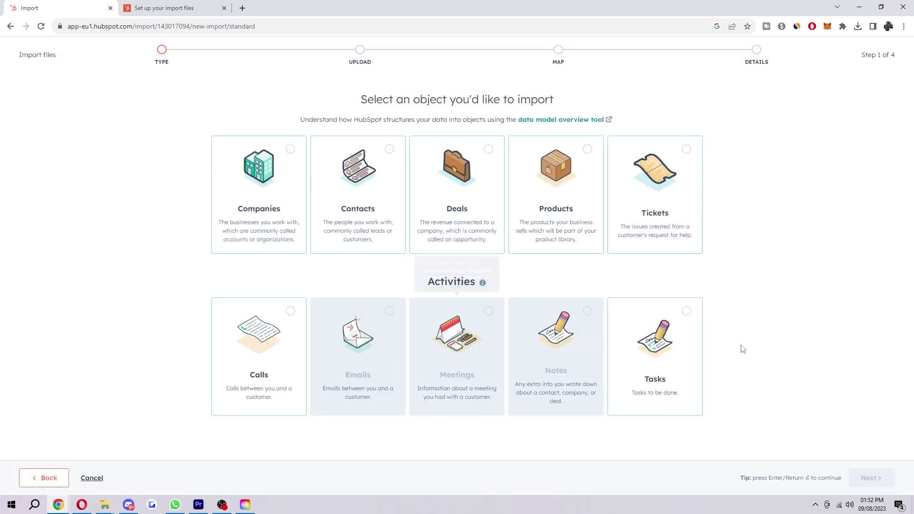
pyautogui.click(375, 194)
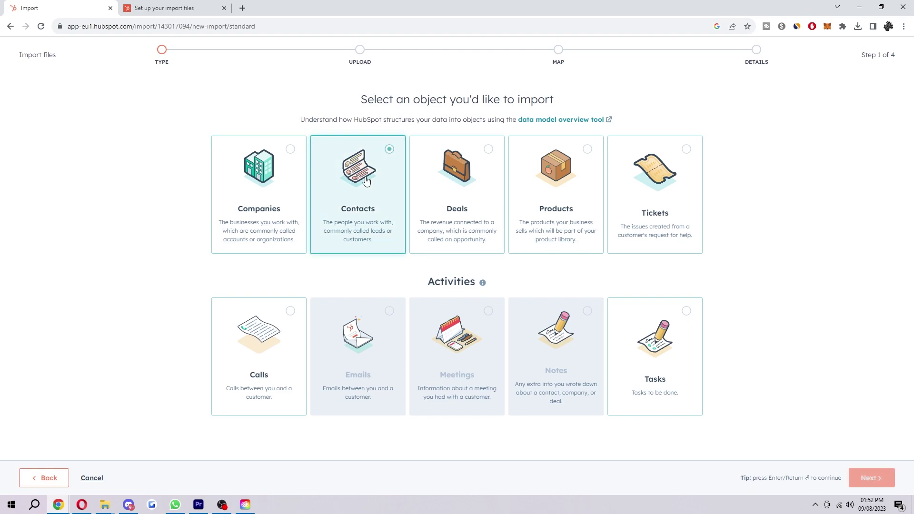
pyautogui.click(885, 477)
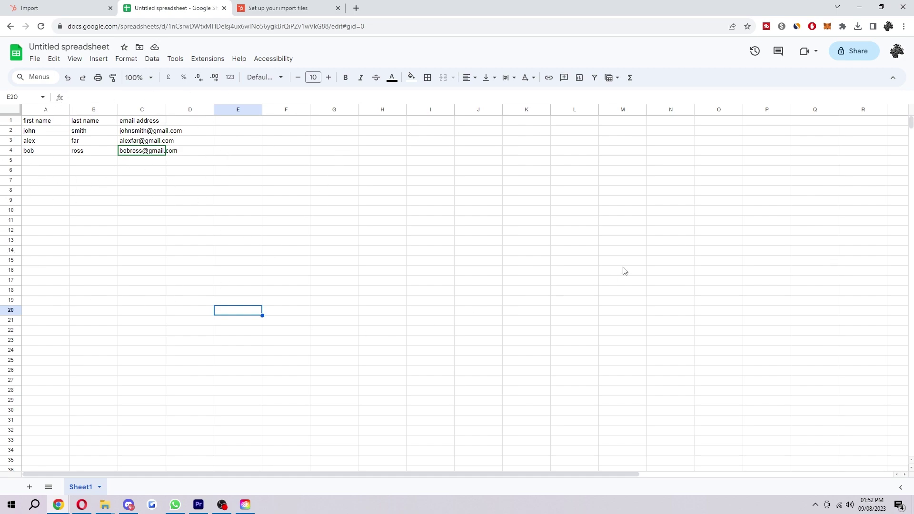
# Download the first name, last name and email sheet as a Microsoft Excel .xlsx file.
pyautogui.click(213, 252)
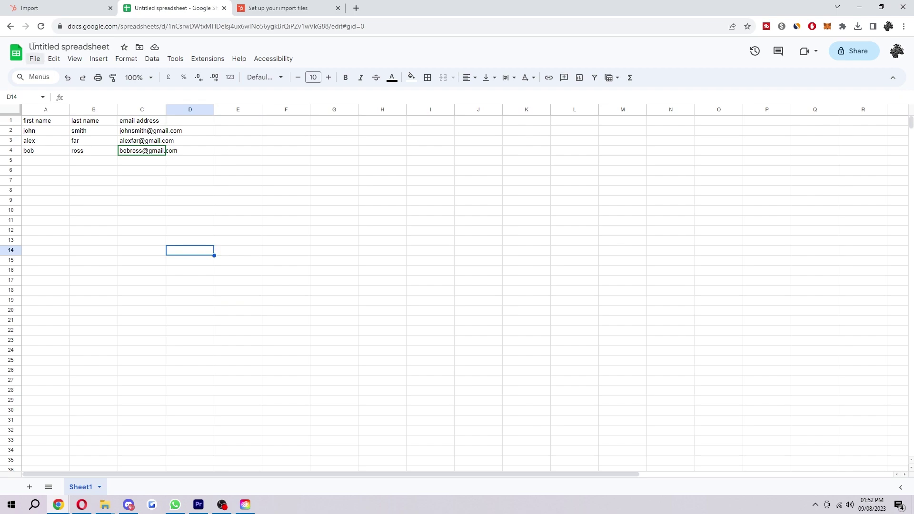
pyautogui.click(34, 58)
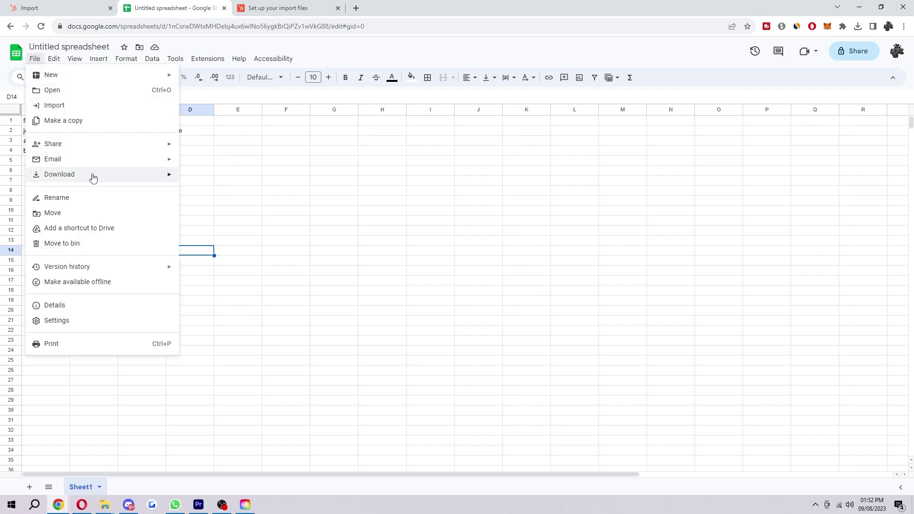
pyautogui.moveTo(106, 175)
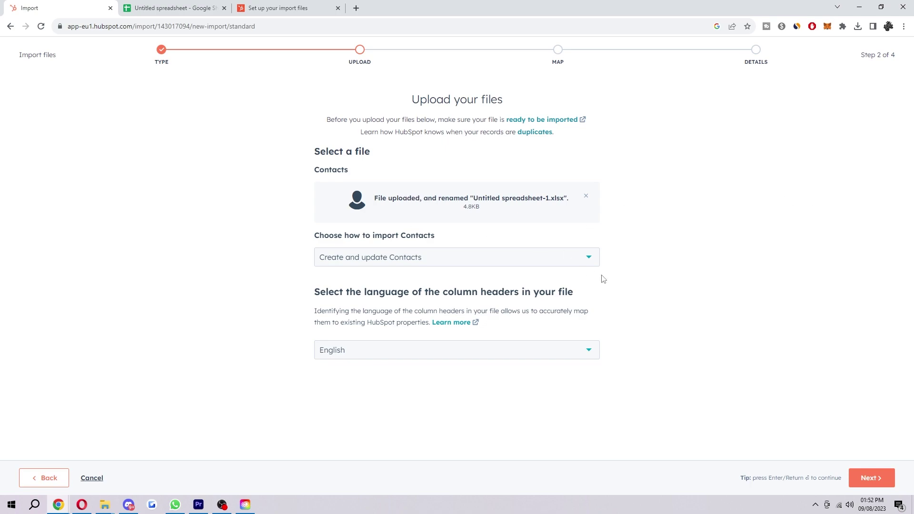
# Accept the three-column mapping, confirm the contacts expect emails, and finish the import.
pyautogui.click(875, 478)
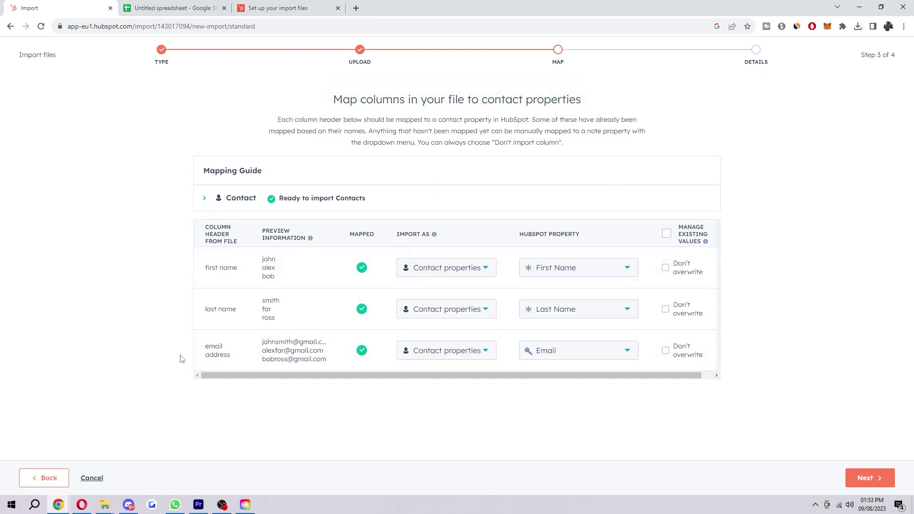
pyautogui.click(890, 471)
pyautogui.click(353, 190)
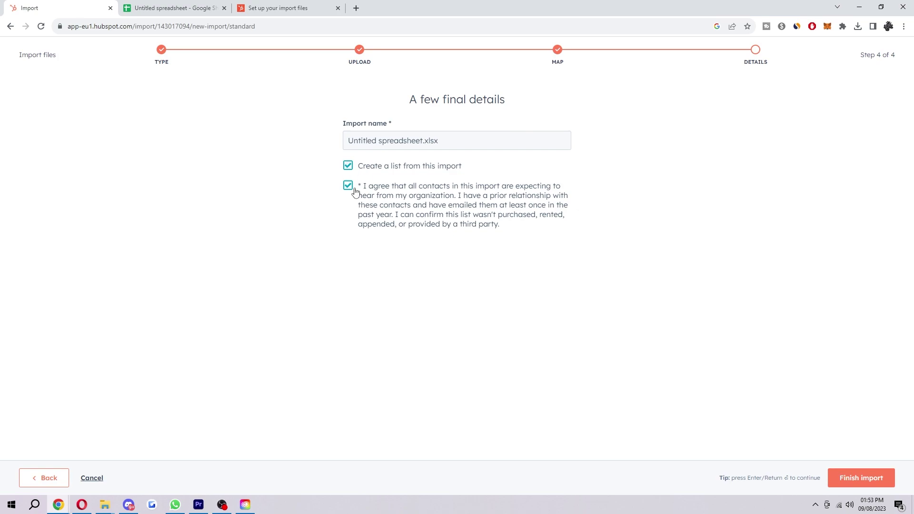
pyautogui.click(880, 478)
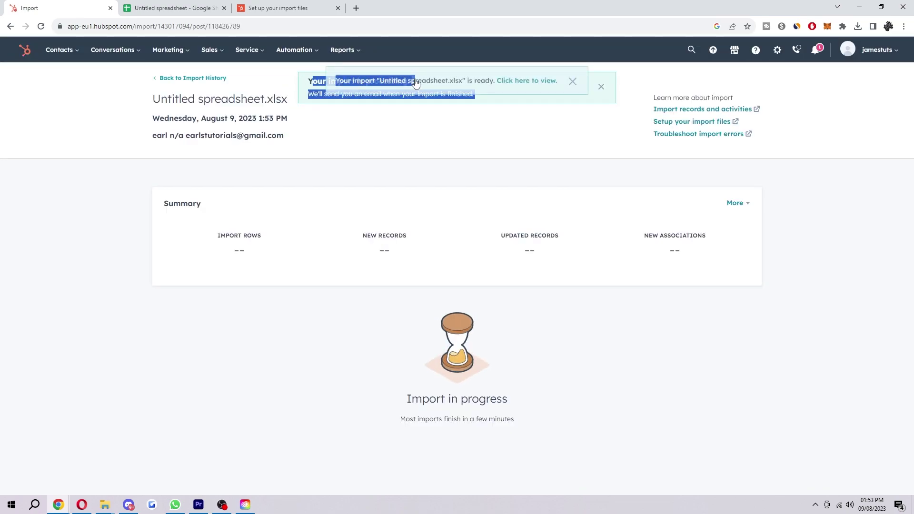
# Open the imported 'Untitled spreadsheet.xlsx' list from Contacts Lists.
pyautogui.click(388, 90)
pyautogui.moveTo(59, 49)
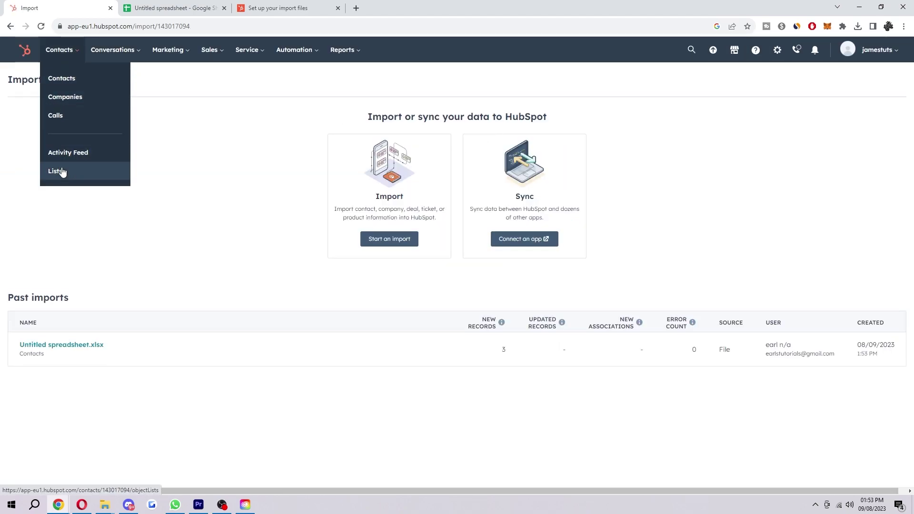
pyautogui.click(61, 171)
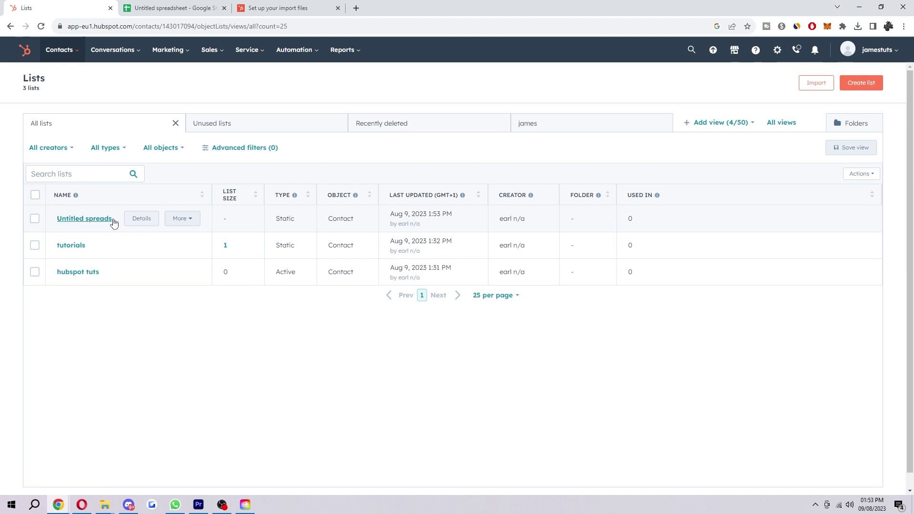
pyautogui.click(111, 220)
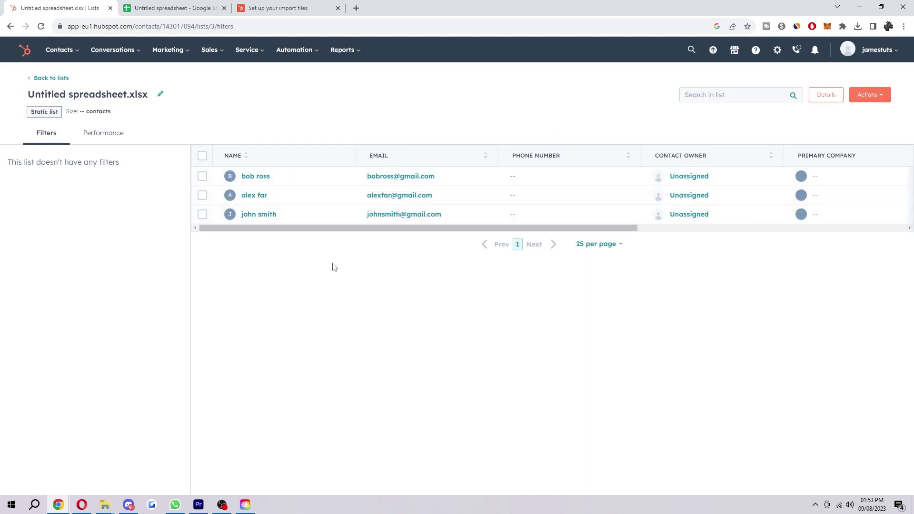
# Create a new Regular email from the Marketing Email dashboard.
pyautogui.moveTo(177, 61)
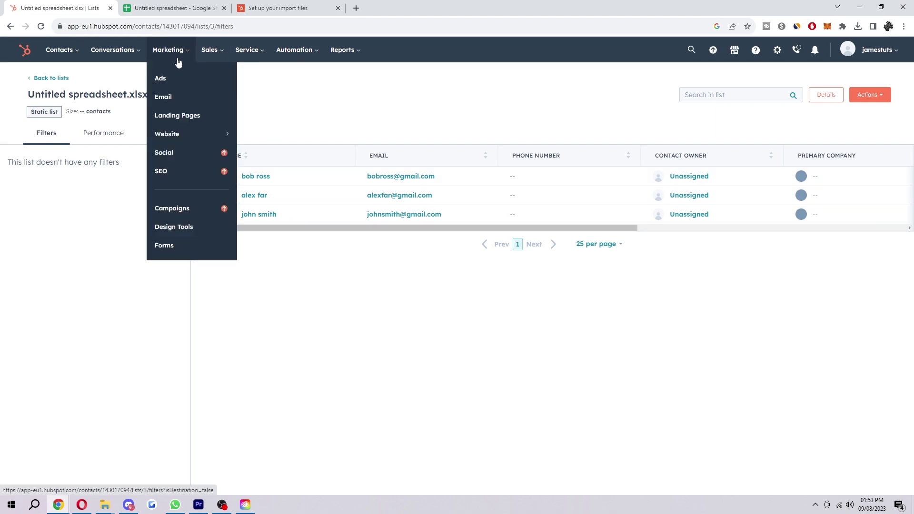
pyautogui.click(180, 96)
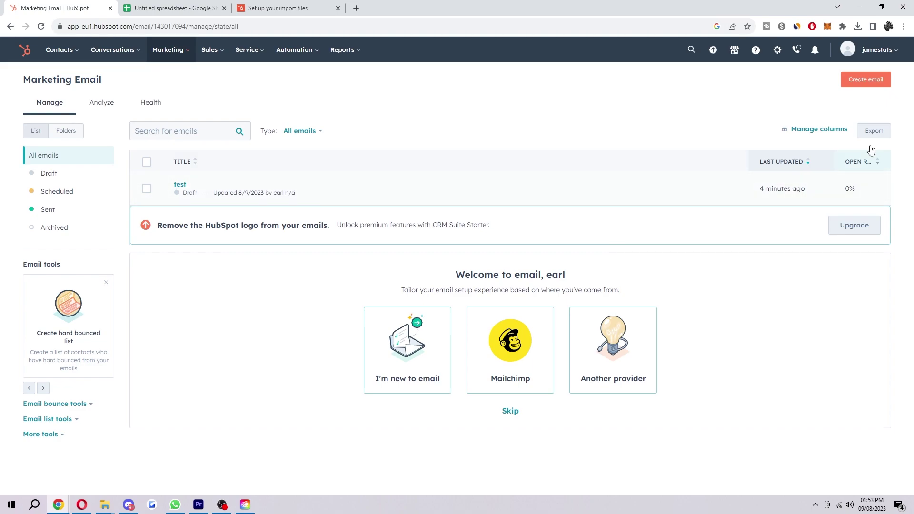
pyautogui.click(874, 84)
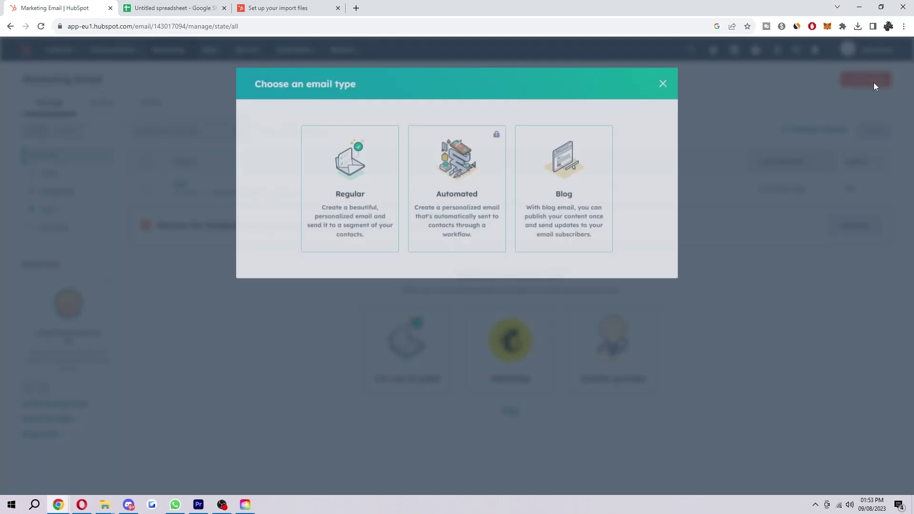
pyautogui.click(368, 183)
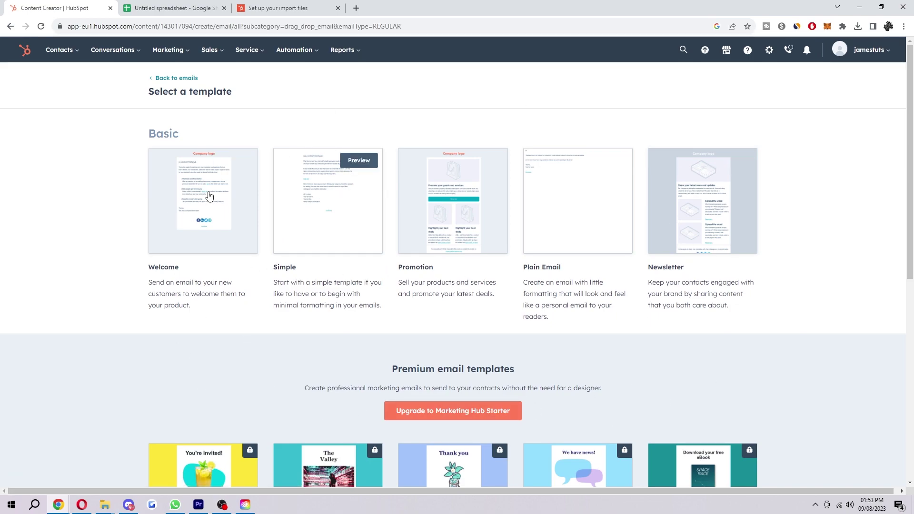
# Build the email from the Welcome template and check its missing required fields.
pyautogui.click(228, 225)
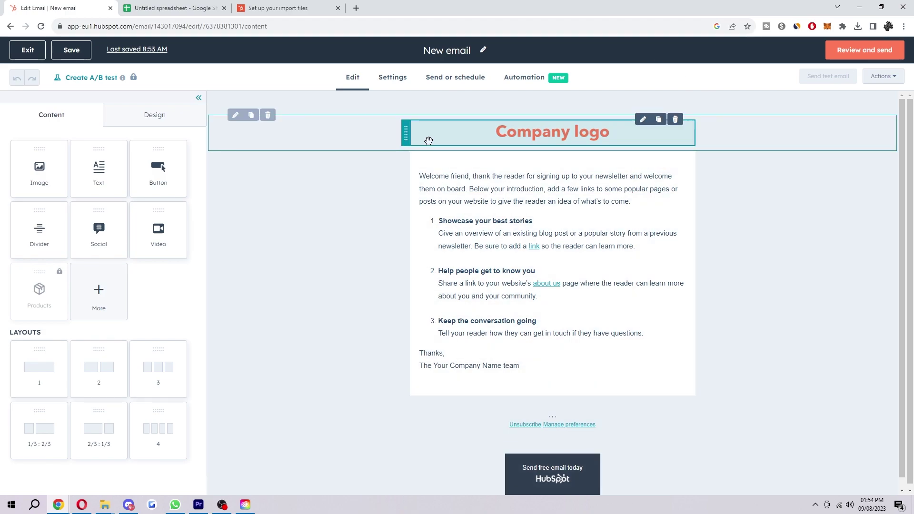
pyautogui.click(842, 57)
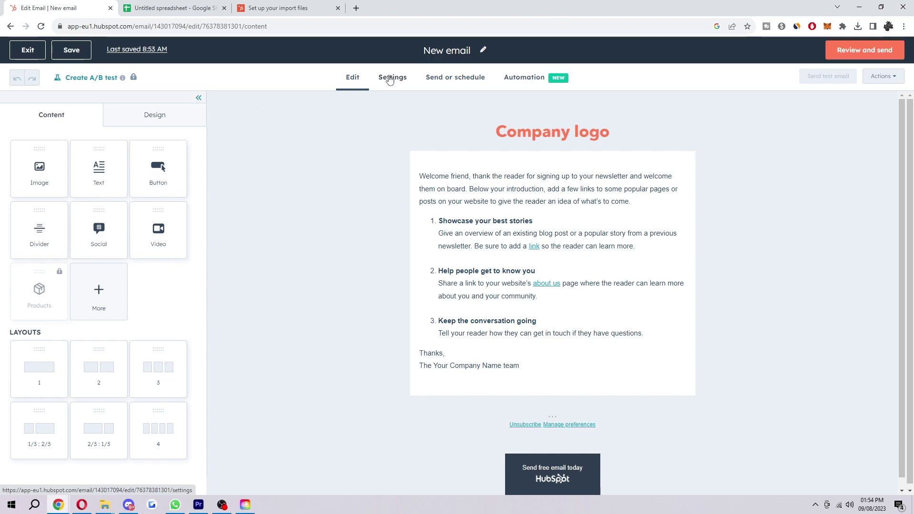
# Set both the subject line and the preview text to 'test'.
pyautogui.click(387, 80)
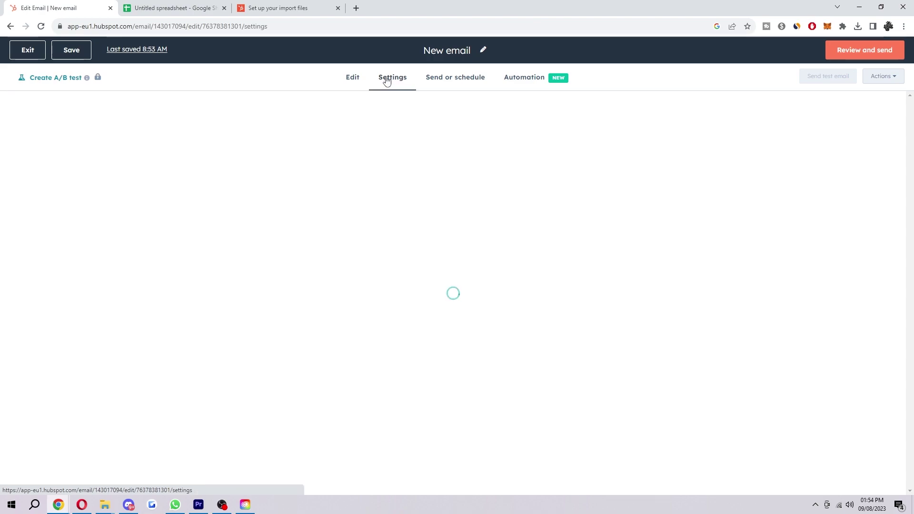
pyautogui.scroll(-2, 235, 215)
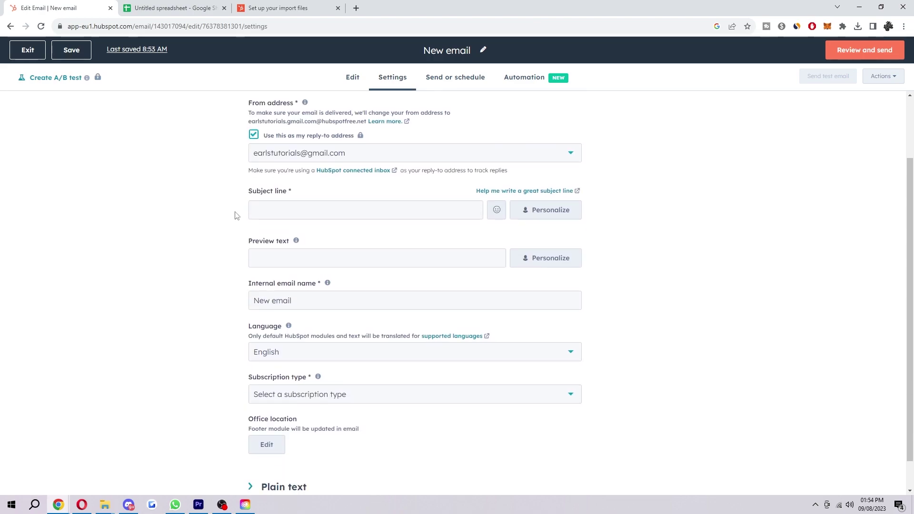
pyautogui.click(288, 210)
pyautogui.write('test')
pyautogui.click(322, 265)
pyautogui.write('t')
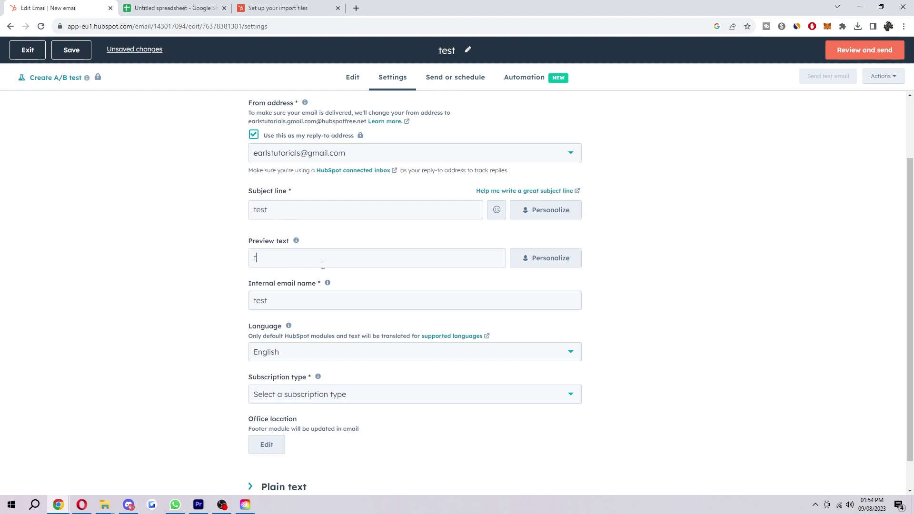
pyautogui.write('est')
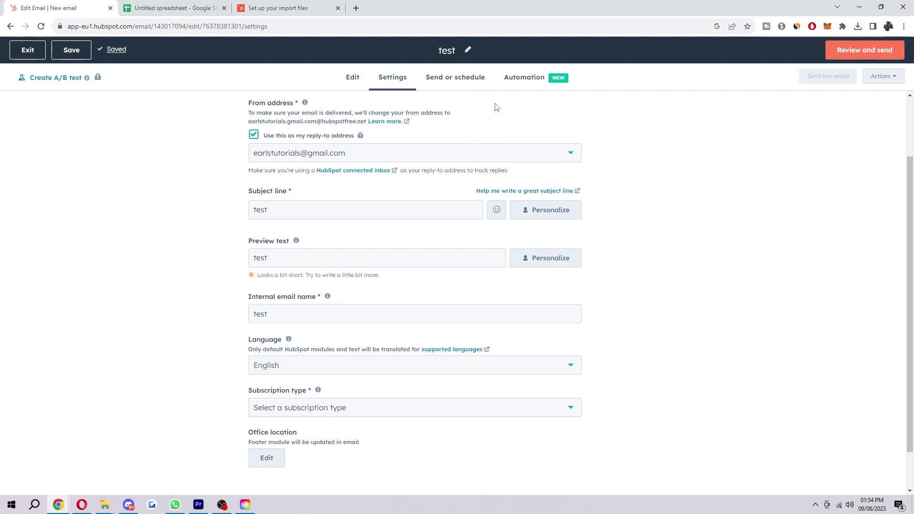
pyautogui.click(458, 78)
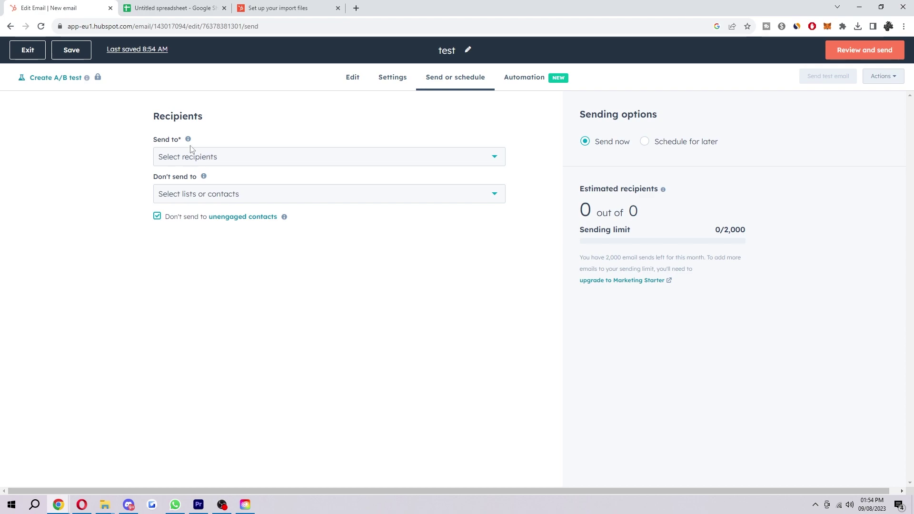
# Choose the 'Untitled spreadsheet.xlsx' list (3 contacts) as the email's recipients.
pyautogui.click(192, 160)
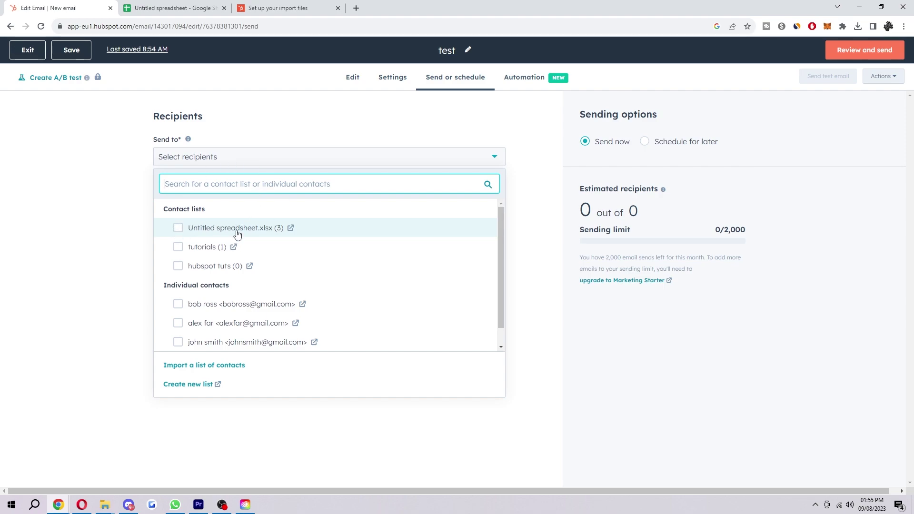
pyautogui.click(178, 228)
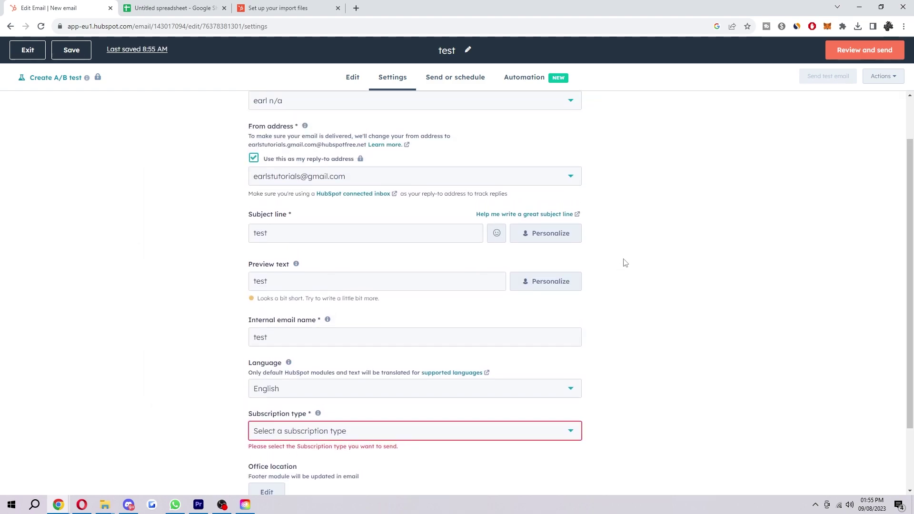
# Leave the subscription type unset and go back to editing the email content.
pyautogui.scroll(2, 646, 276)
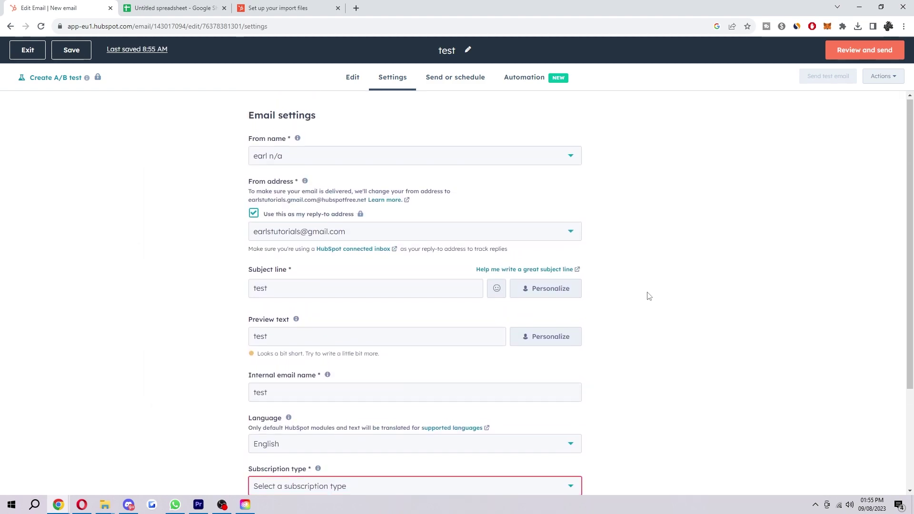
pyautogui.scroll(-3, 599, 309)
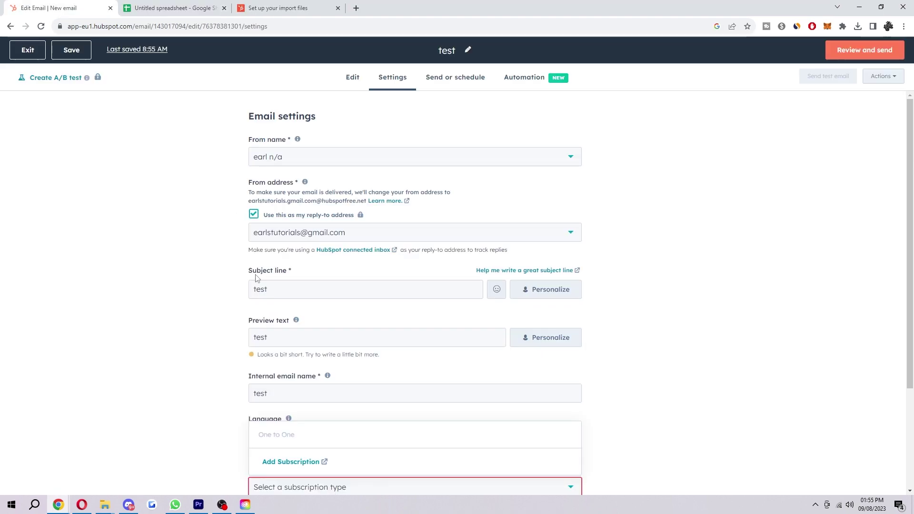
pyautogui.click(353, 77)
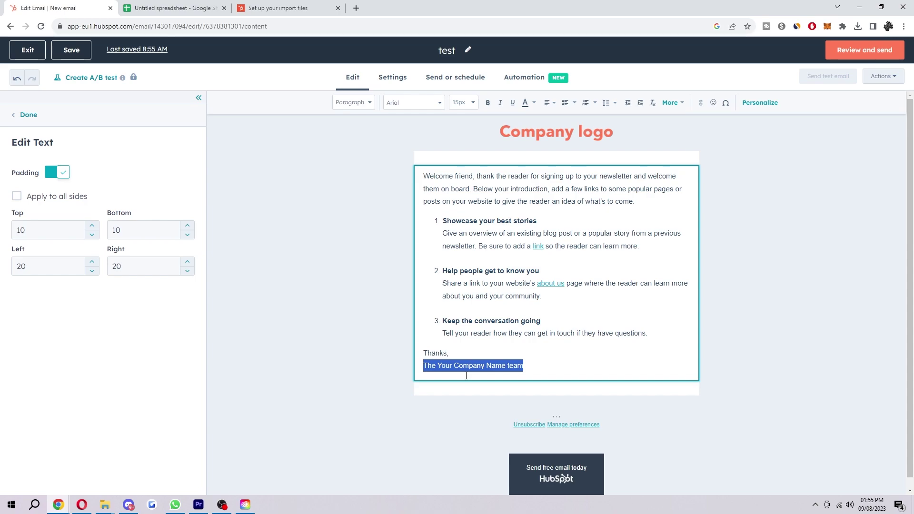
# Replace the 'The Your Company Name team' sign-off with the sender's own name and close the text block.
pyautogui.write('jamestuts')
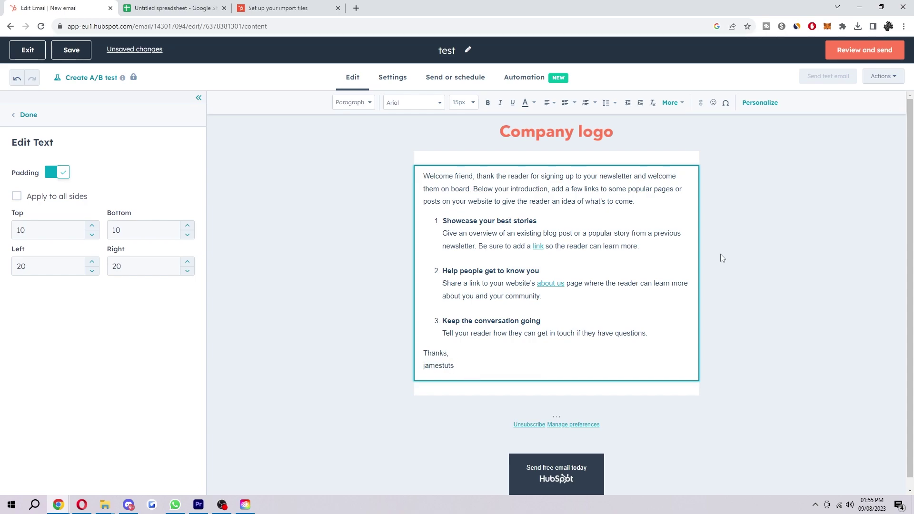
pyautogui.click(723, 257)
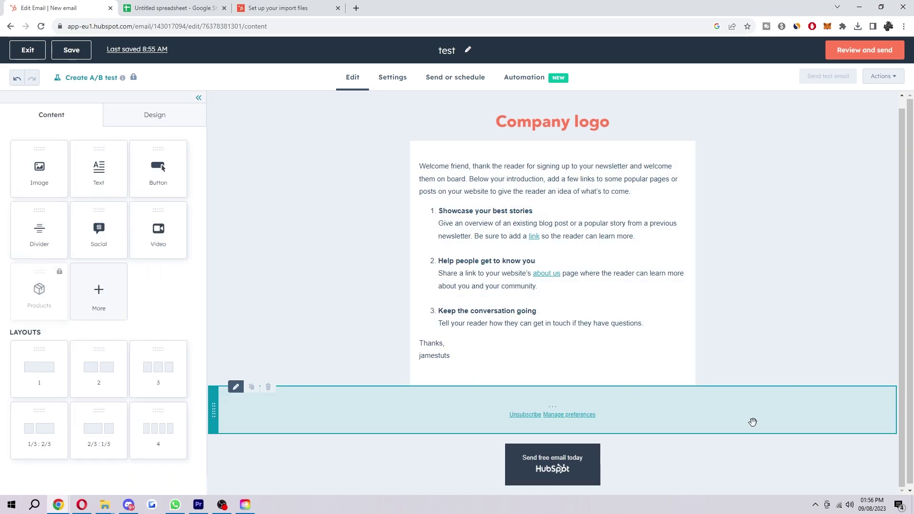